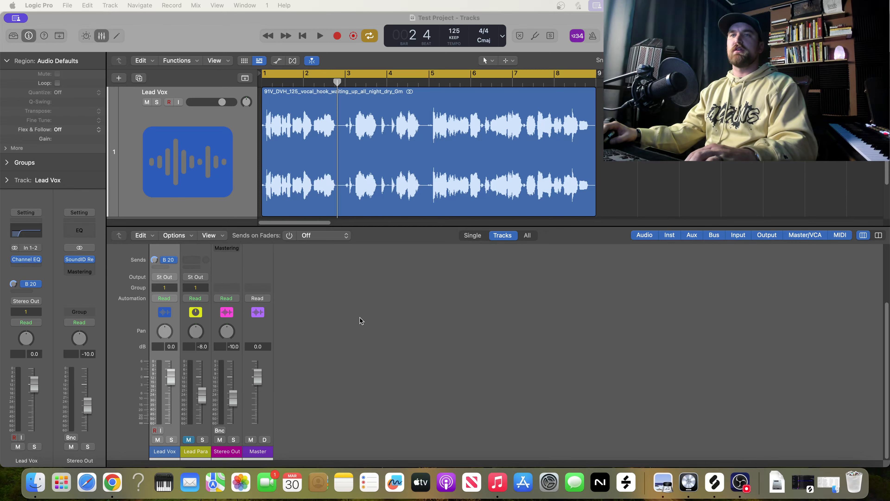
# Step: Play back the Lead Vox with the Lead Para channel muted, and stop near the end of bar 8
pyautogui.click(402, 321)
pyautogui.press('space')
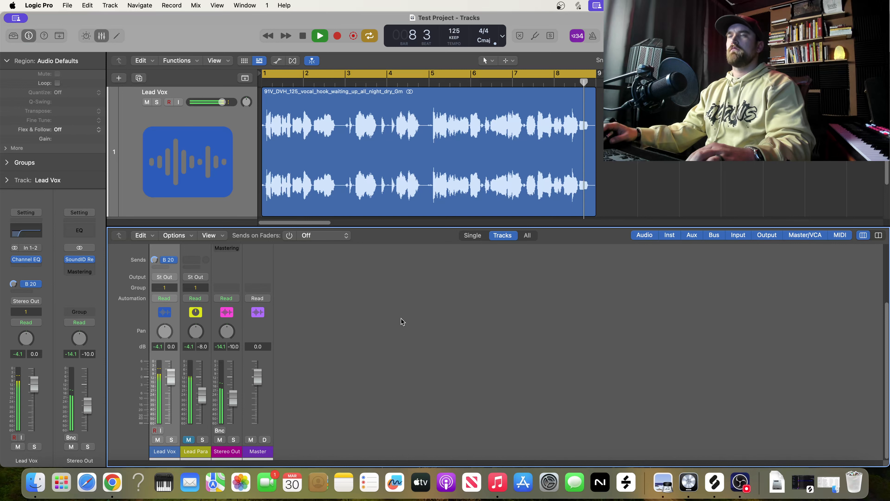
pyautogui.press('space')
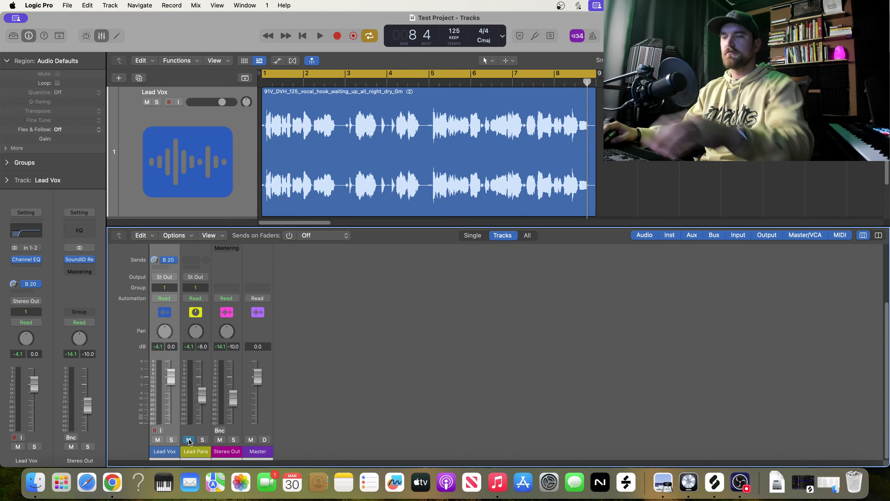
# Step: Play the vocal again, toggling the Lead Para channel's mute to compare the sound with and without parallel compression
pyautogui.press('space')
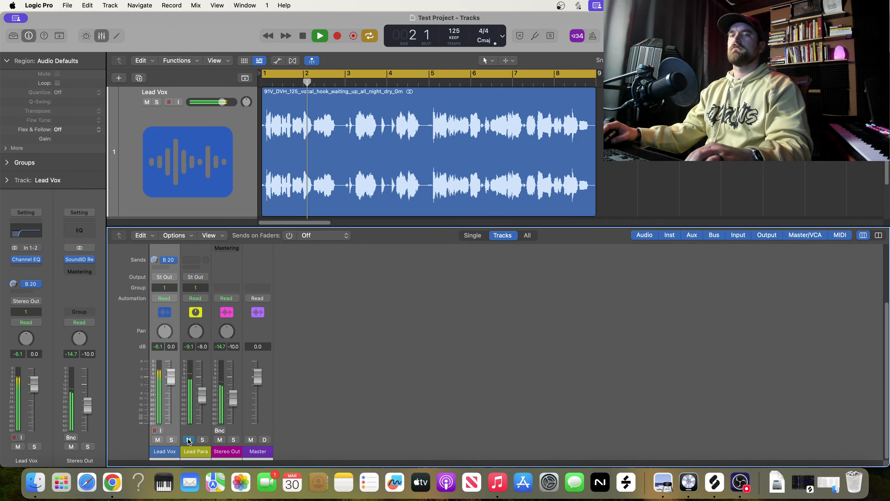
pyautogui.click(188, 440)
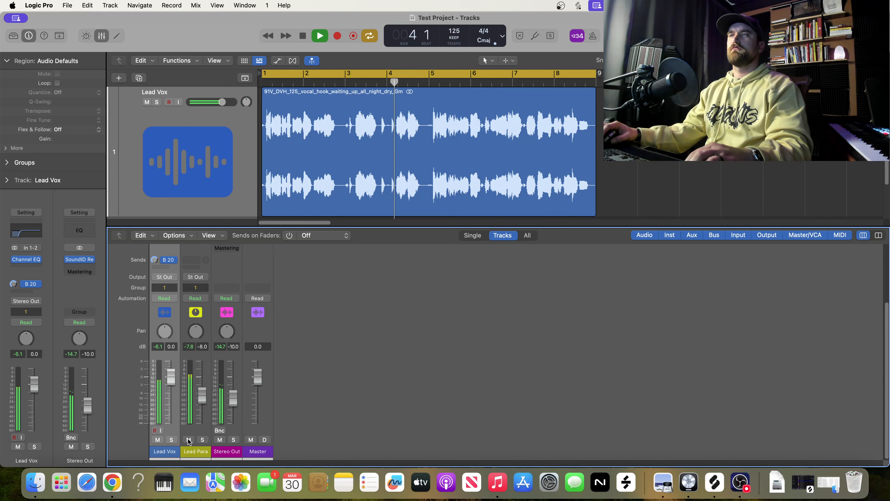
pyautogui.click(188, 440)
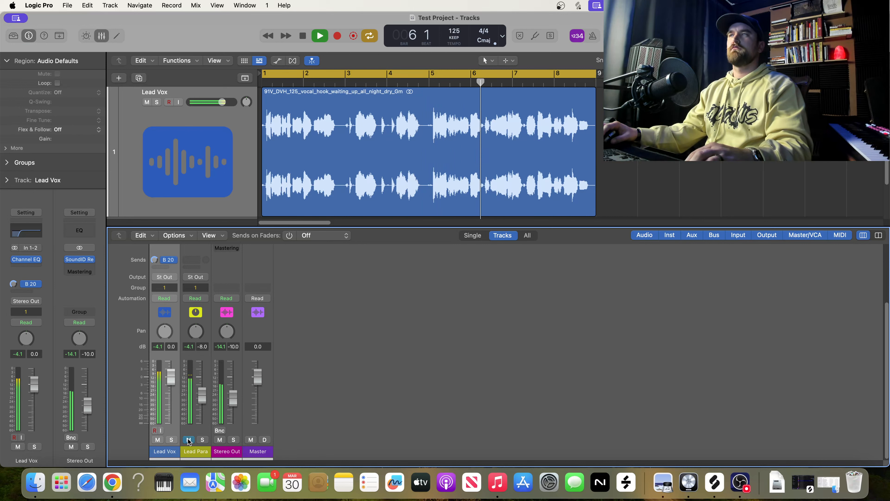
pyautogui.click(189, 440)
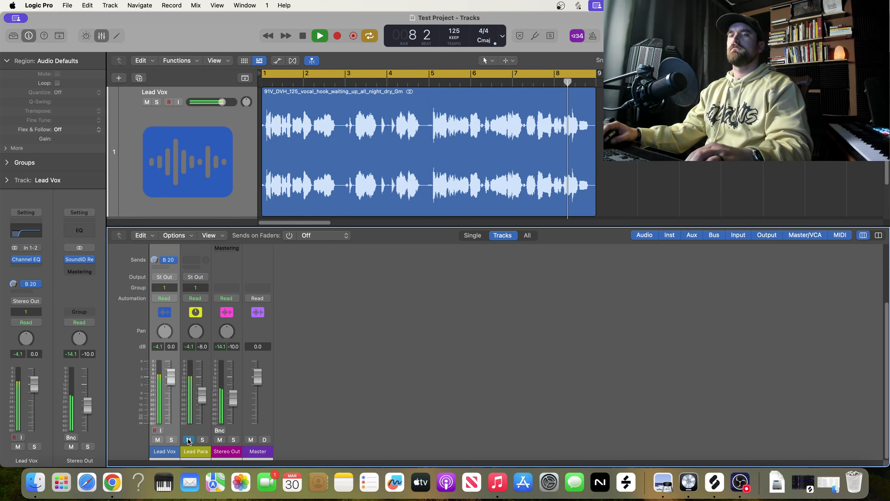
pyautogui.press('space')
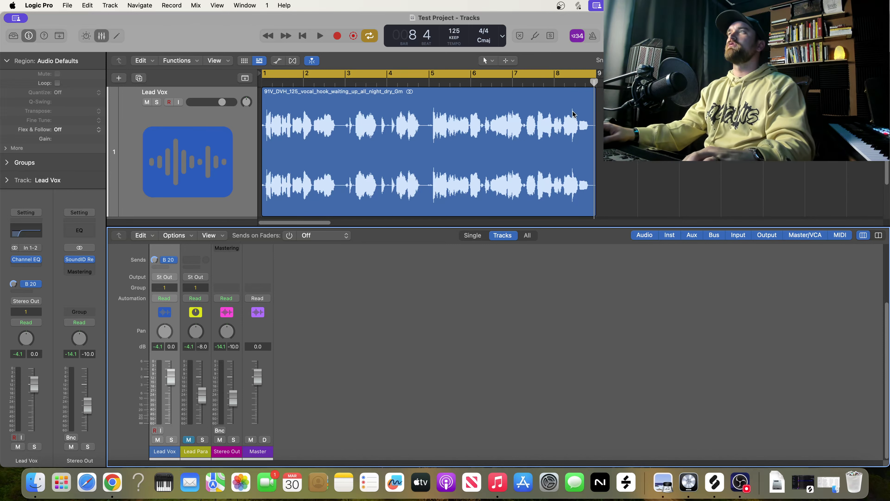
# Step: Shorten the cycle range to bars 1 through 2 and play the loop with Lead Para still muted
pyautogui.moveTo(597, 73); pyautogui.dragTo(345, 73)
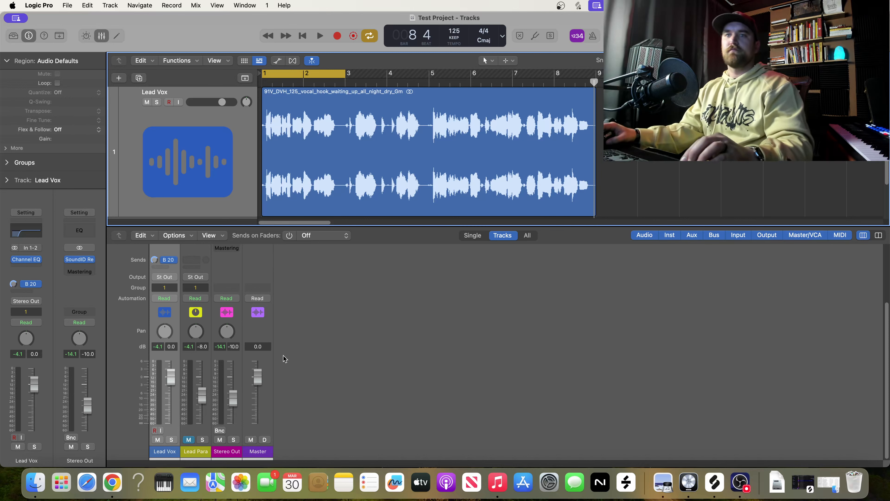
pyautogui.press('space')
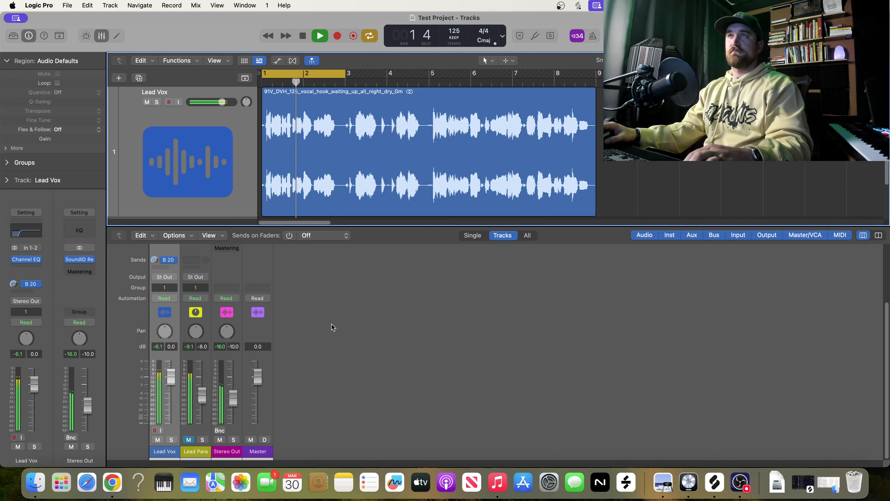
pyautogui.press('space')
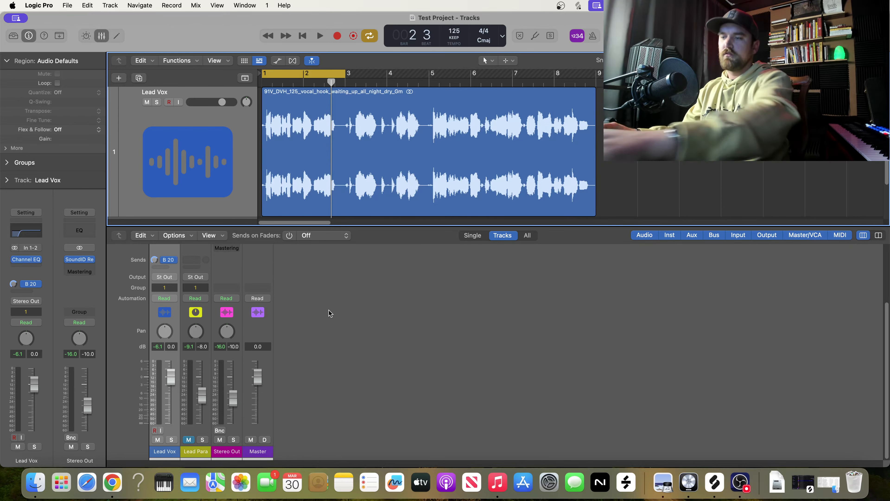
# Step: Compare the short loop with Lead Para muted and unmuted during playback, leaving the channel unmuted when stopping
pyautogui.press('space')
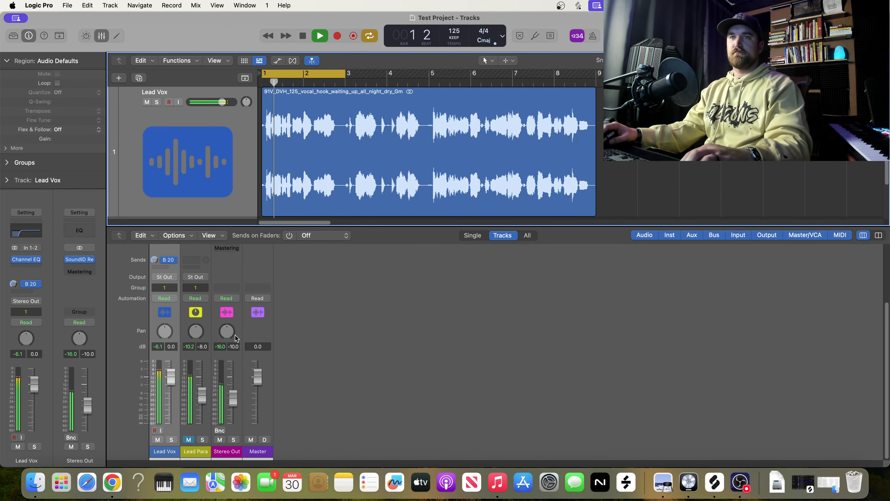
pyautogui.click(188, 440)
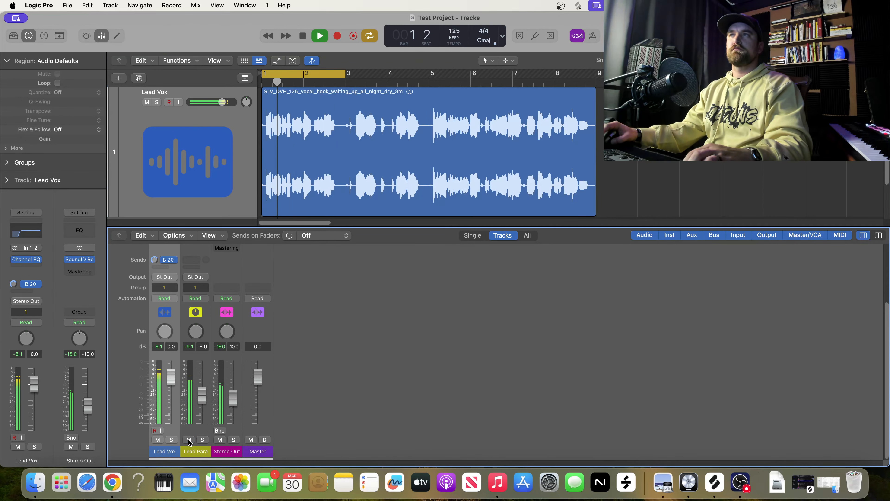
pyautogui.click(188, 439)
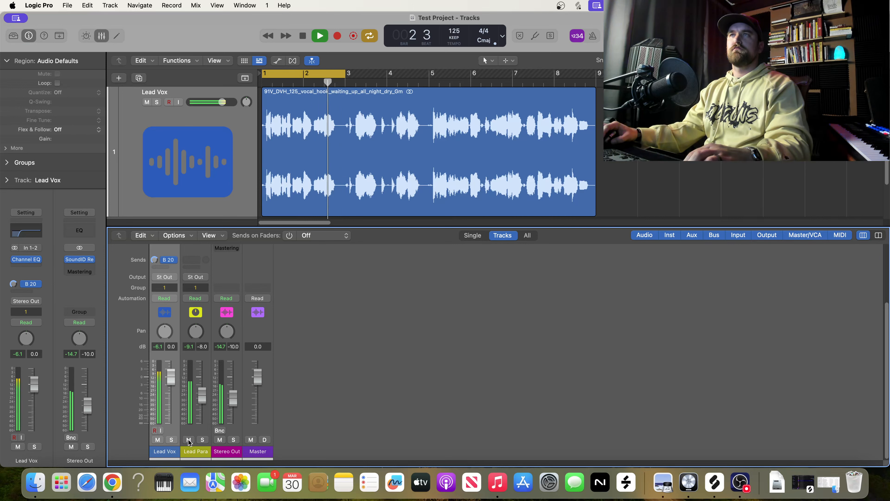
pyautogui.press('space')
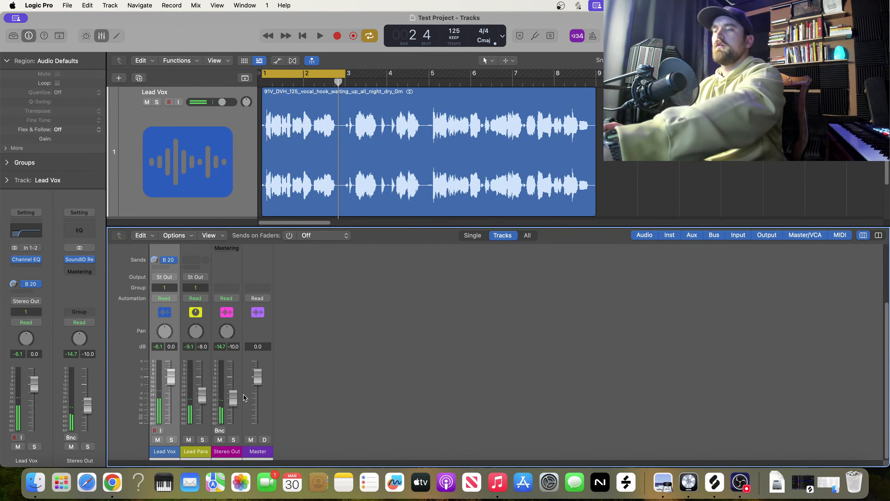
# Step: Enlarge the mixer to reveal the full channel strips and inspect the Lead Vox Channel EQ curve
pyautogui.moveTo(374, 229); pyautogui.dragTo(374, 151)
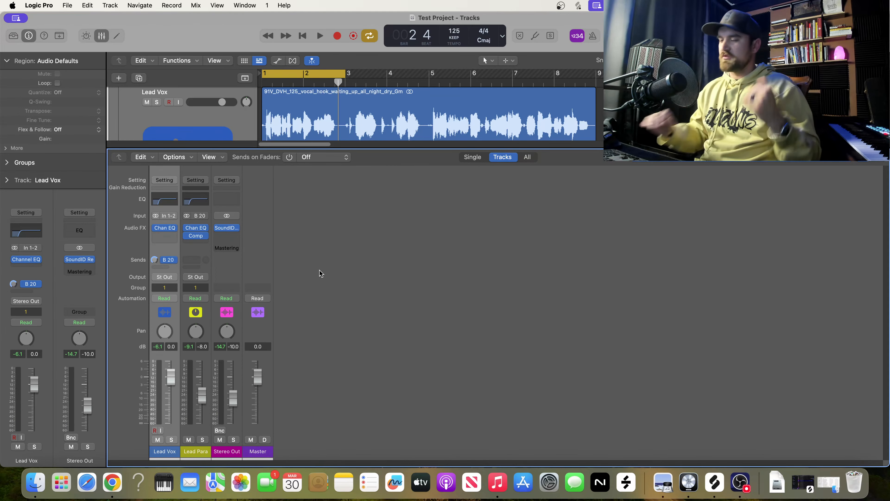
pyautogui.click(172, 201)
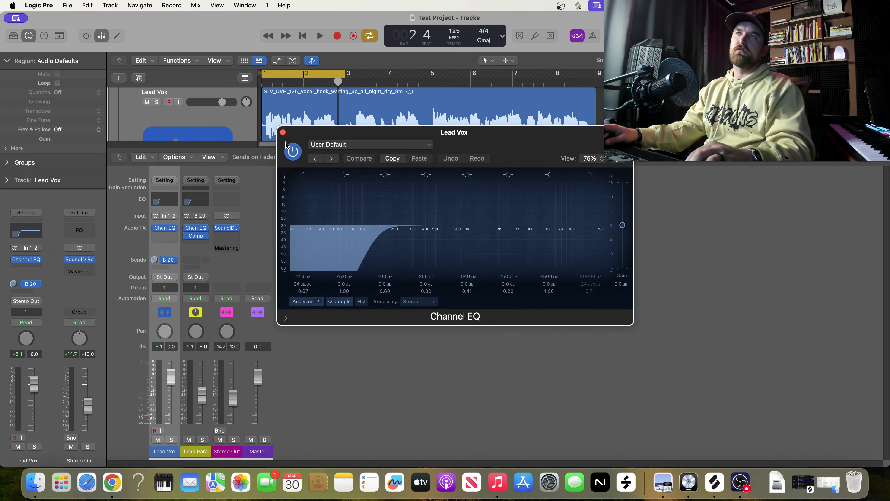
pyautogui.click(283, 133)
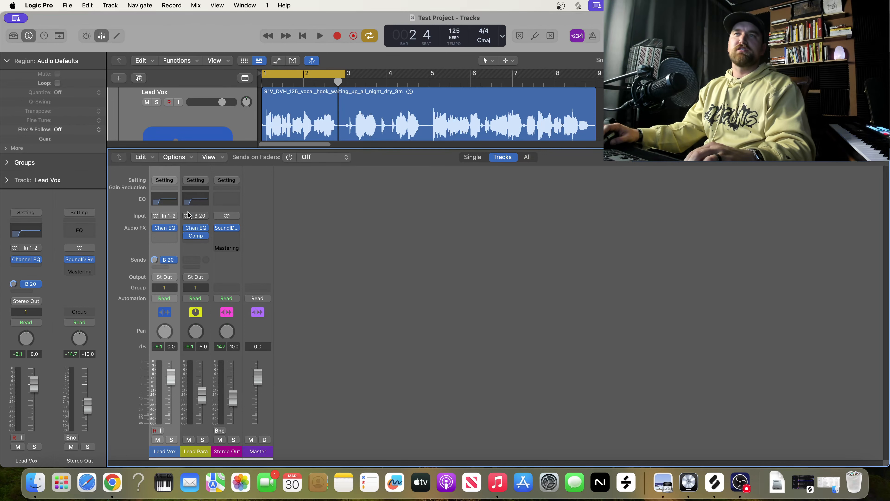
# Step: Examine the Compressor settings on the Lead Para channel, repositioning the plug-in window before closing it
pyautogui.click(197, 237)
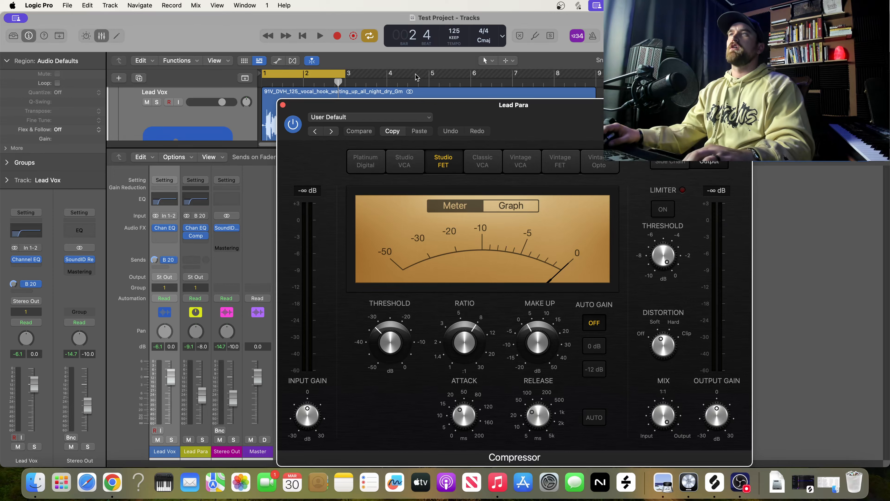
pyautogui.moveTo(496, 116); pyautogui.dragTo(463, 81)
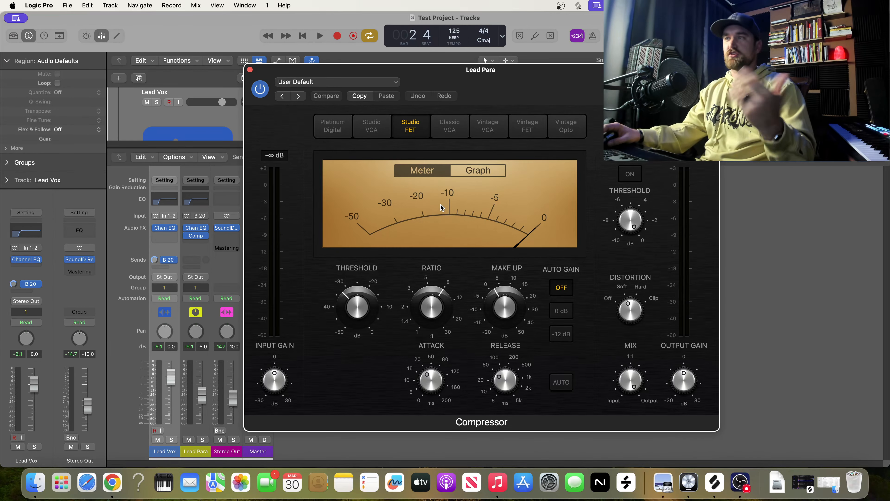
pyautogui.click(250, 70)
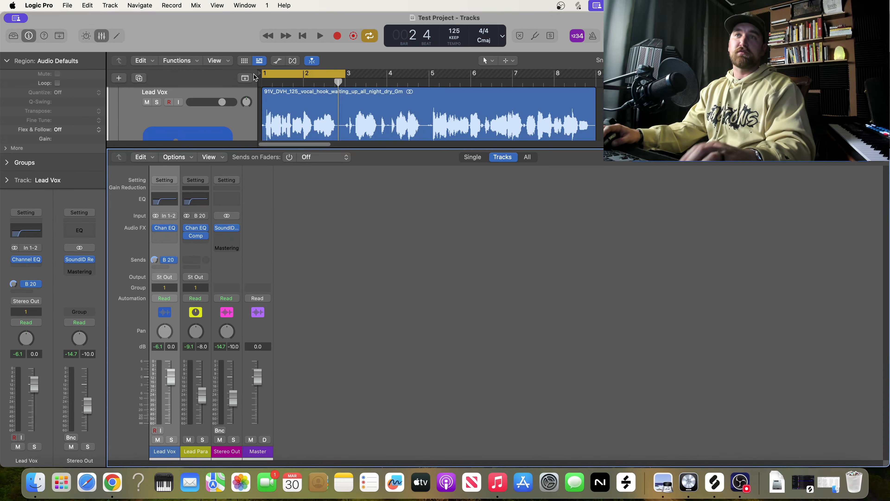
# Step: Play the loop with the Lead Para Compressor open to examine its gain reduction meter, then close the plug-in
pyautogui.moveTo(192, 236); pyautogui.dragTo(187, 233)
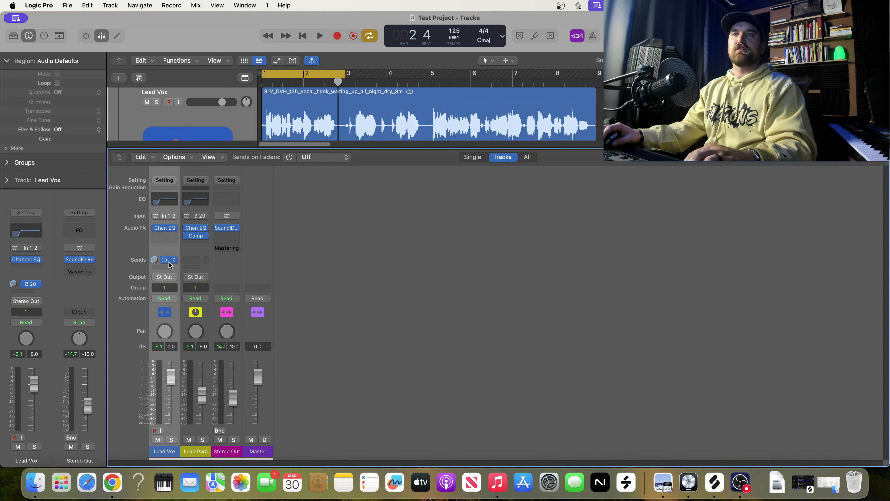
pyautogui.click(196, 235)
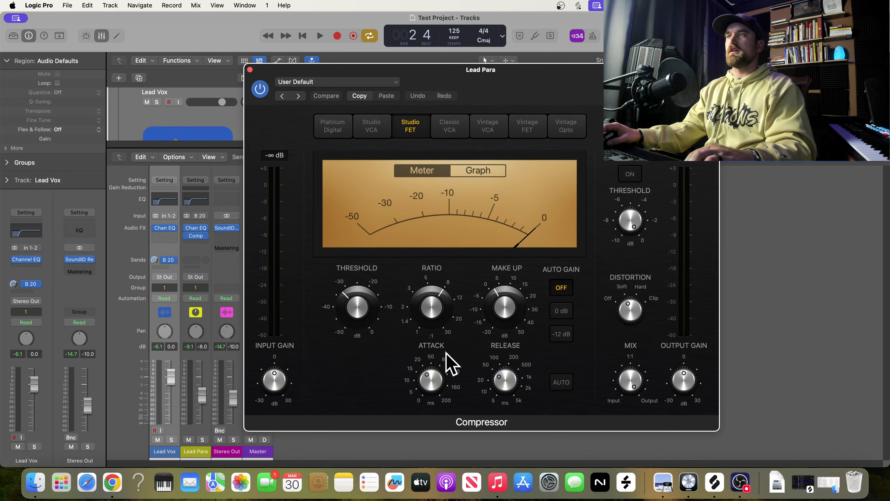
pyautogui.press('space')
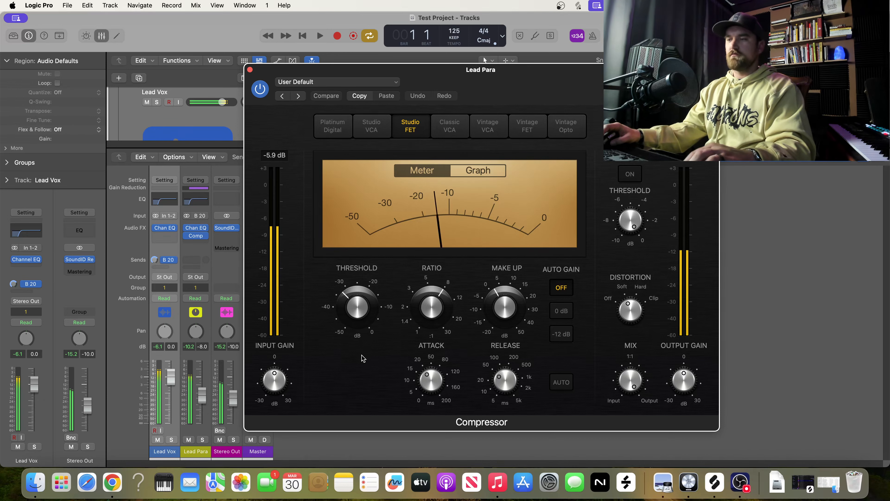
pyautogui.press('space')
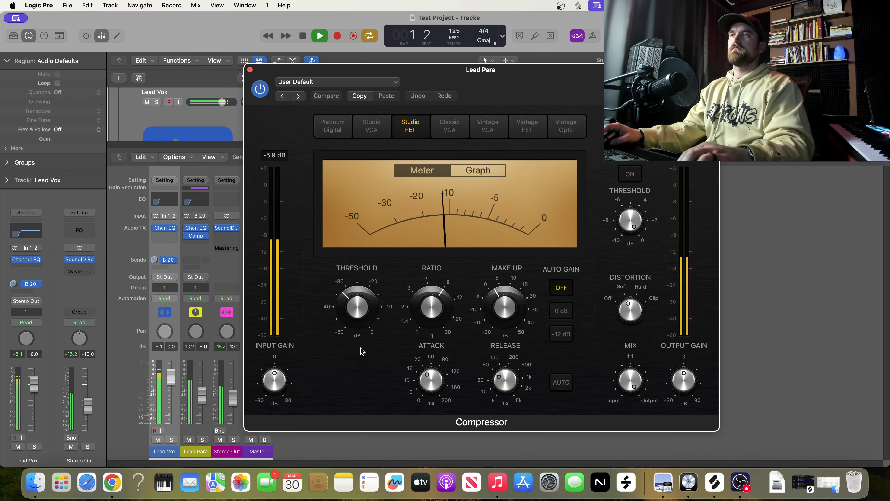
pyautogui.press('space')
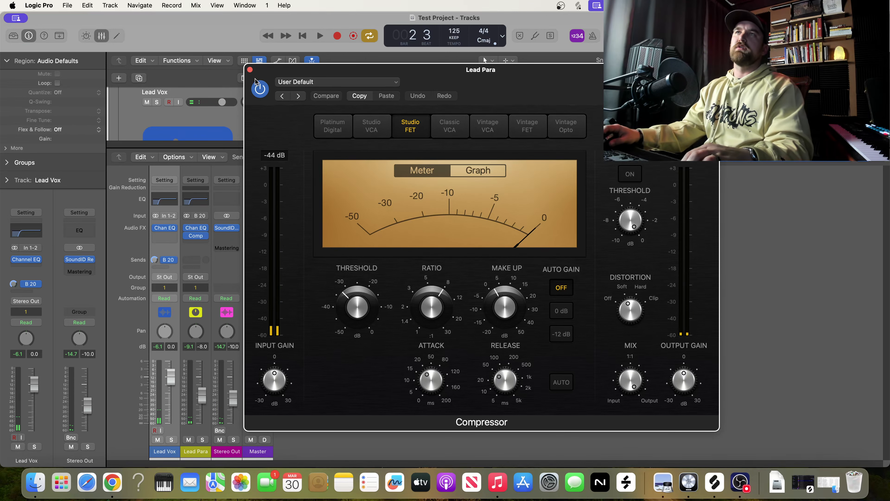
pyautogui.click(250, 71)
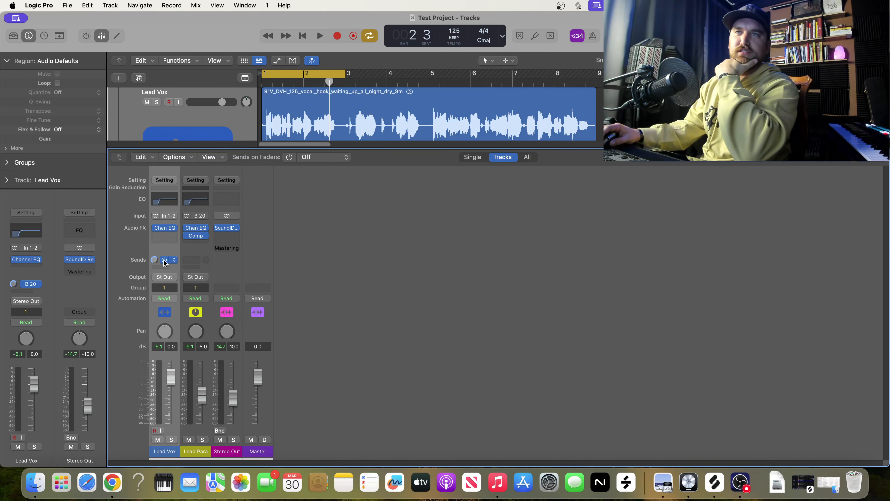
# Step: Check the Lead Vox Bus 20 send's fader mode and the group assignments of the Lead Para and Lead Vox channels
pyautogui.click(172, 260)
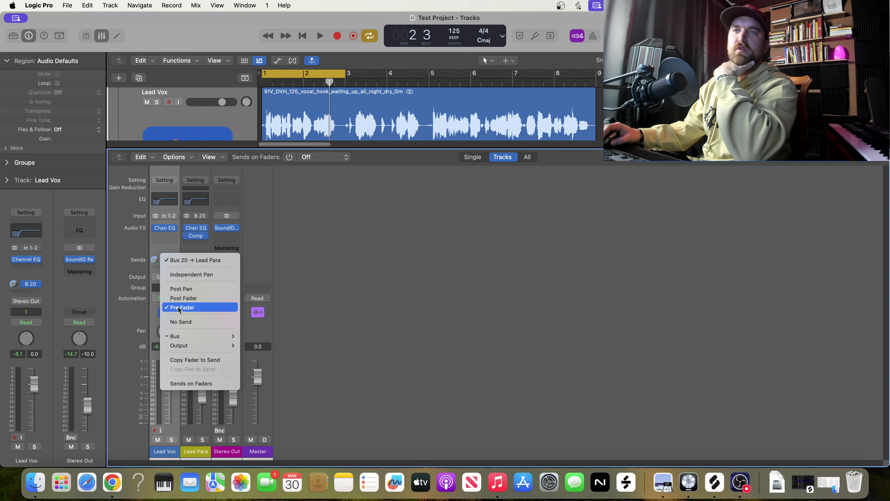
pyautogui.click(324, 348)
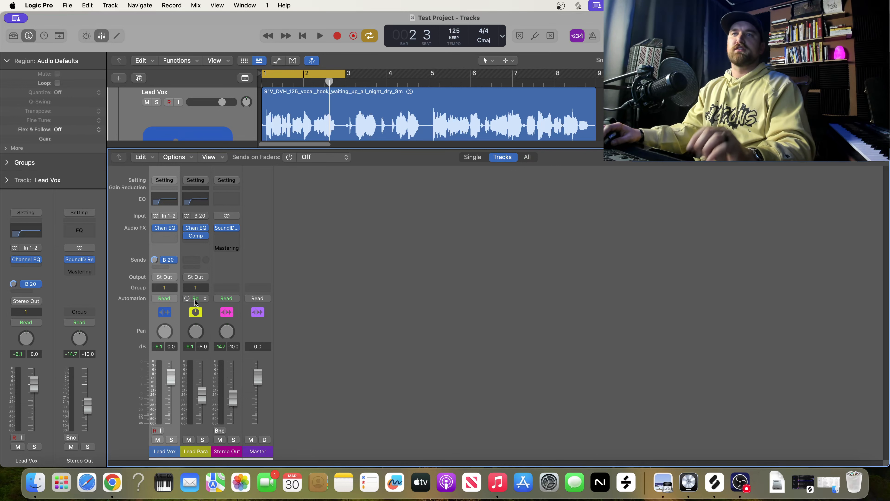
pyautogui.click(196, 288)
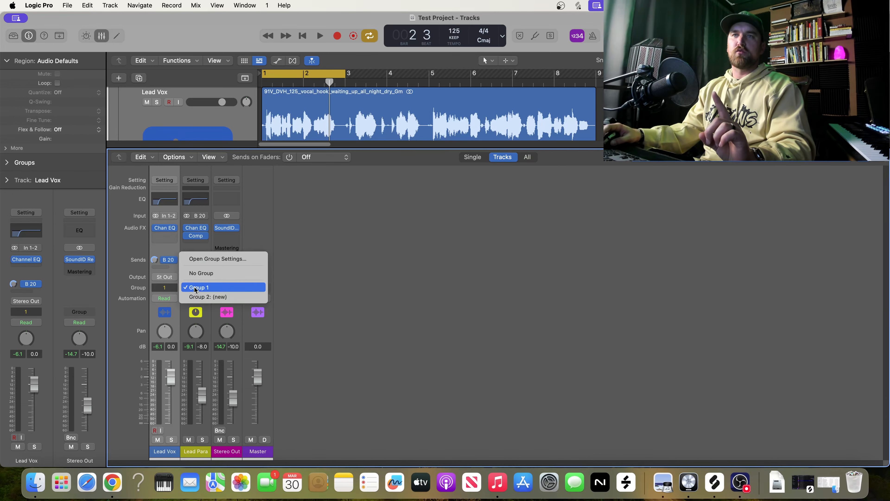
pyautogui.click(326, 315)
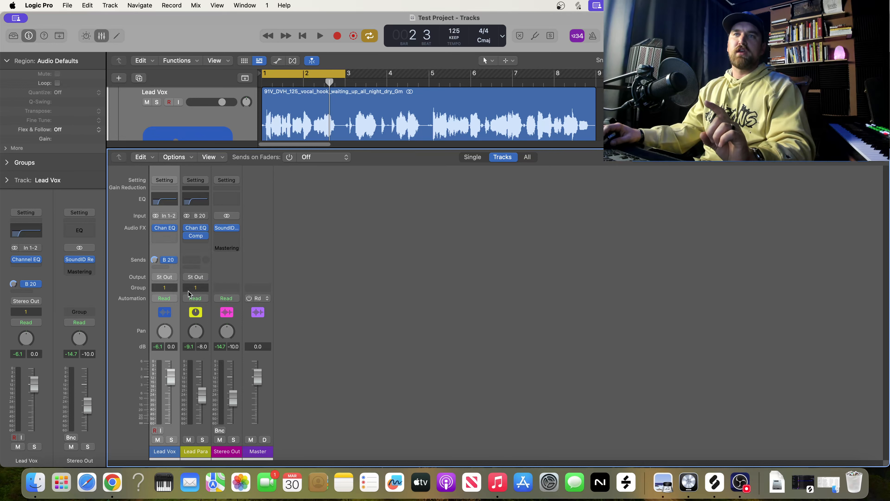
pyautogui.click(167, 287)
pyautogui.click(309, 314)
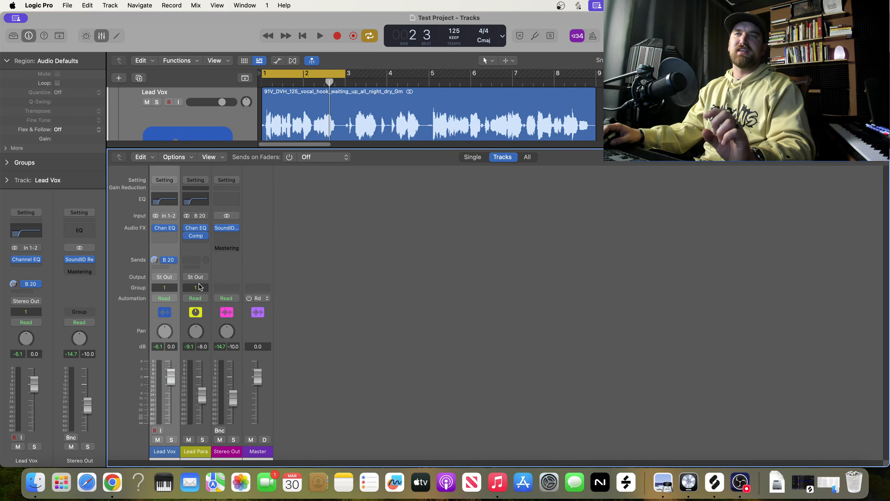
pyautogui.click(191, 289)
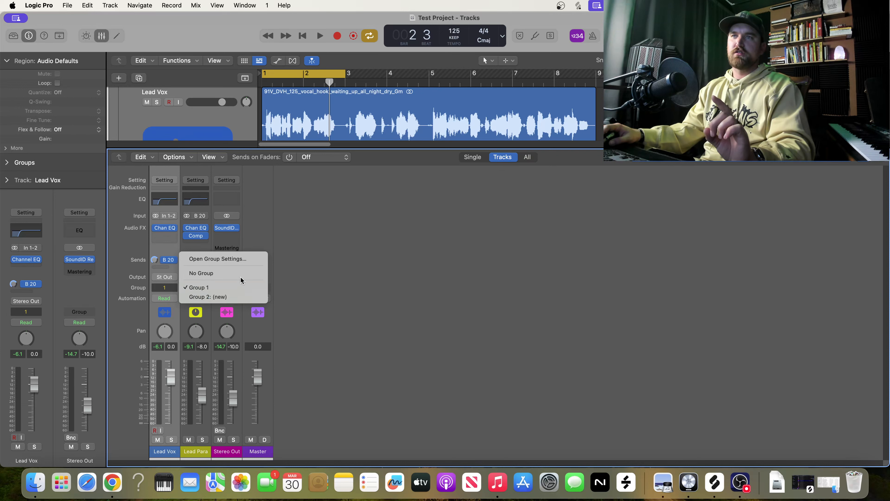
pyautogui.click(304, 317)
# Step: Open the settings for Group 1 and turn off its Volume and Pan linking
pyautogui.click(192, 289)
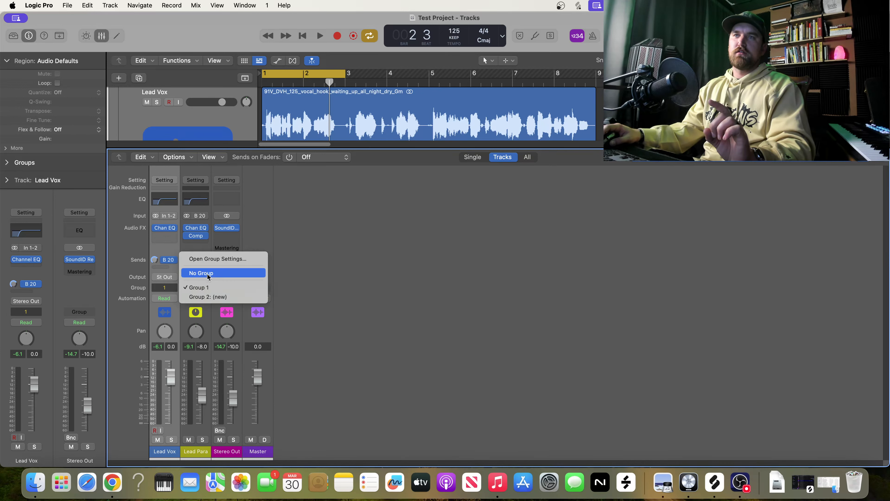
pyautogui.click(217, 260)
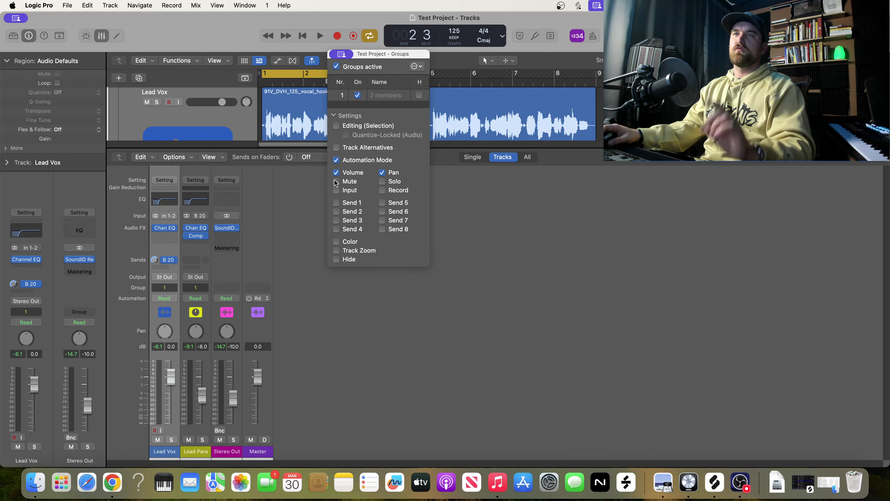
pyautogui.click(382, 173)
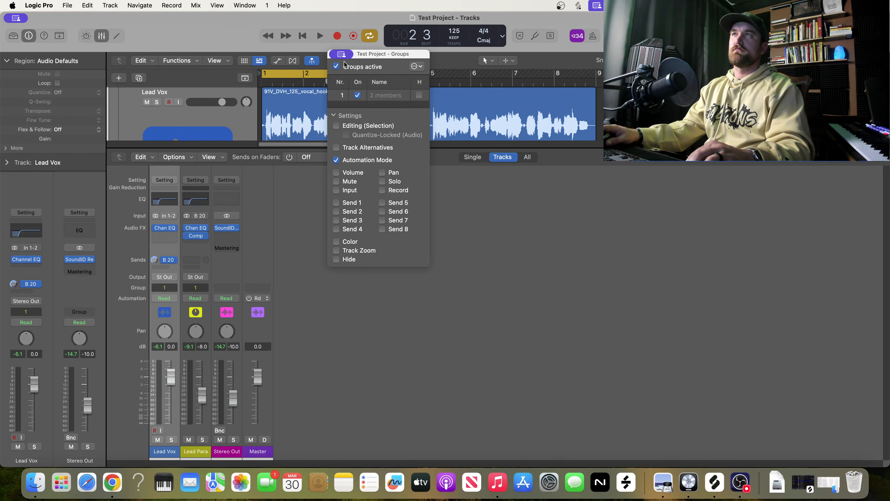
# Step: Close the Group 1 settings window and play the loop to listen to the Lead Vox and Lead Para channels together
pyautogui.moveTo(343, 57)
pyautogui.click(345, 73)
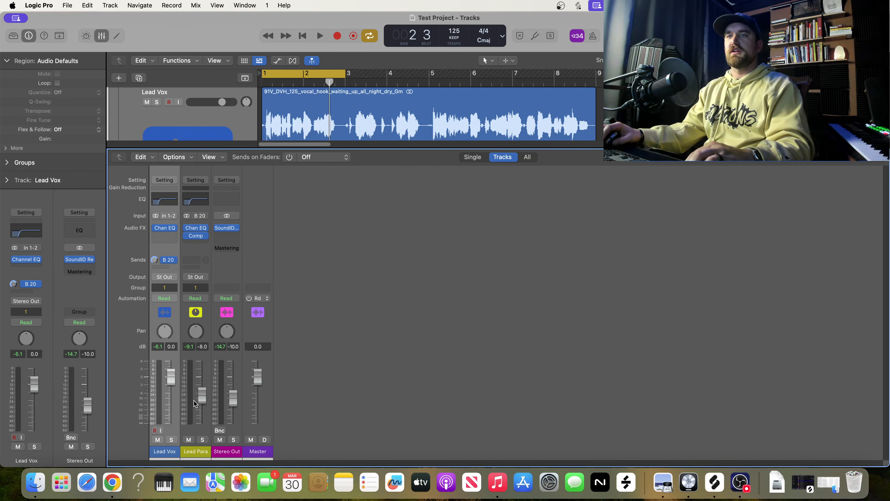
pyautogui.press('space')
pyautogui.press('space')
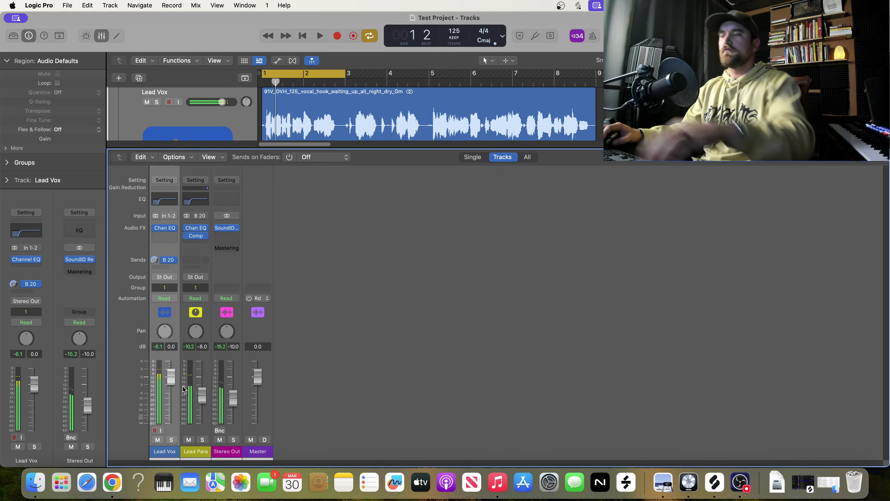
pyautogui.press('space')
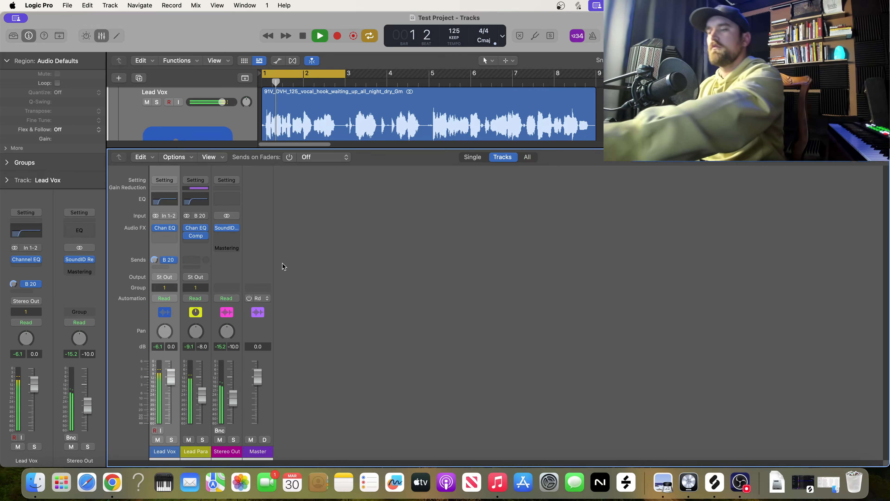
pyautogui.press('space')
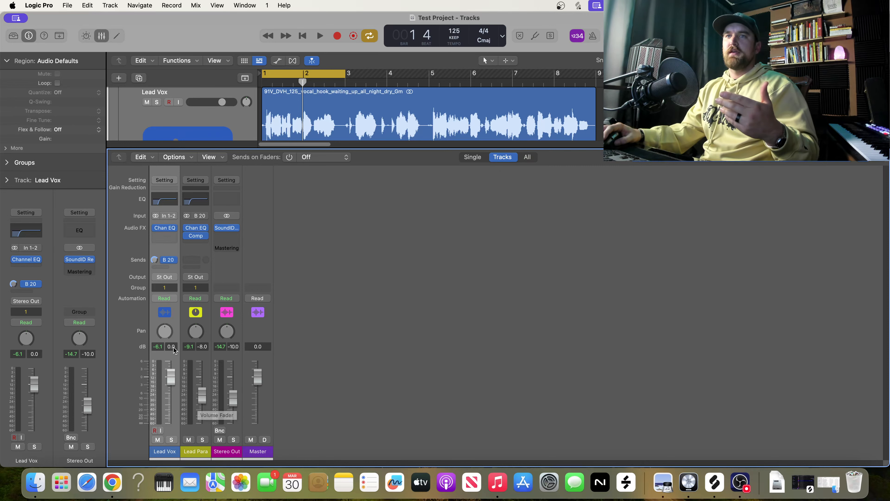
# Step: Audition the parallel blend by pulling the Lead Para fader fully down and returning it to -8.0 dB during loop playback
pyautogui.moveTo(164, 331)
pyautogui.mouseDown()
pyautogui.moveTo(164, 341)
pyautogui.moveTo(166, 333)
pyautogui.mouseUp()
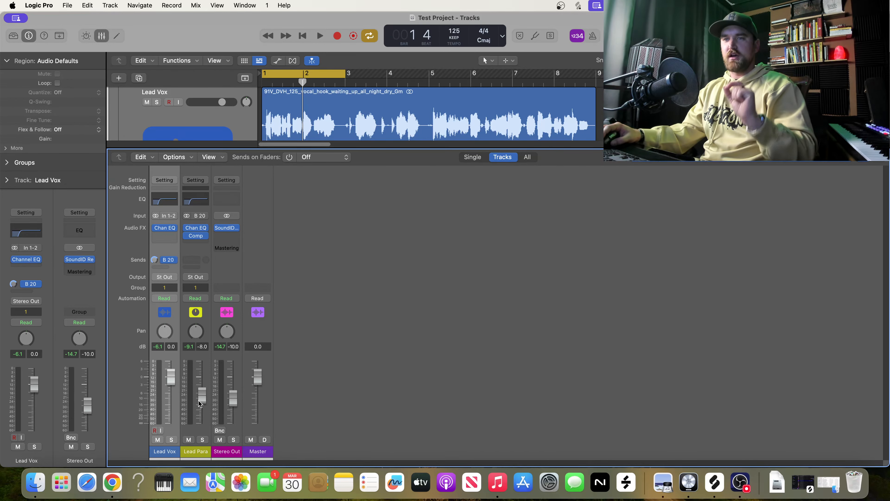
pyautogui.moveTo(202, 401); pyautogui.dragTo(202, 423)
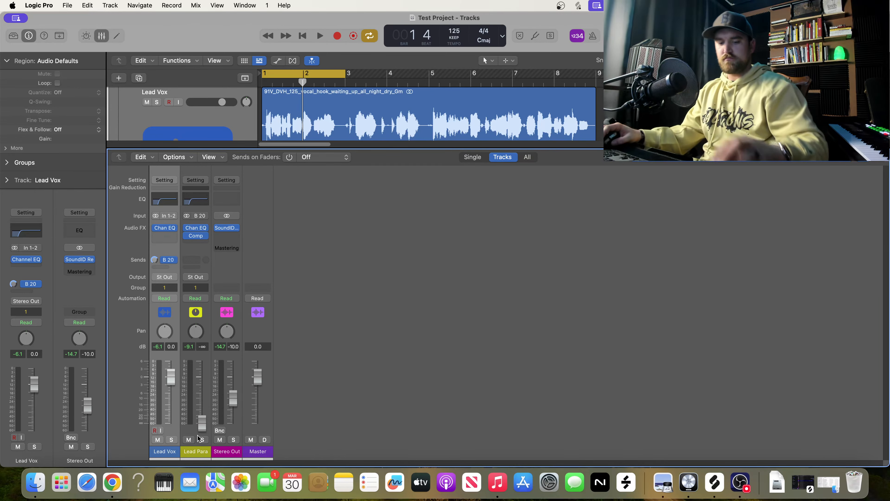
pyautogui.press('space')
pyautogui.moveTo(200, 431); pyautogui.dragTo(201, 395)
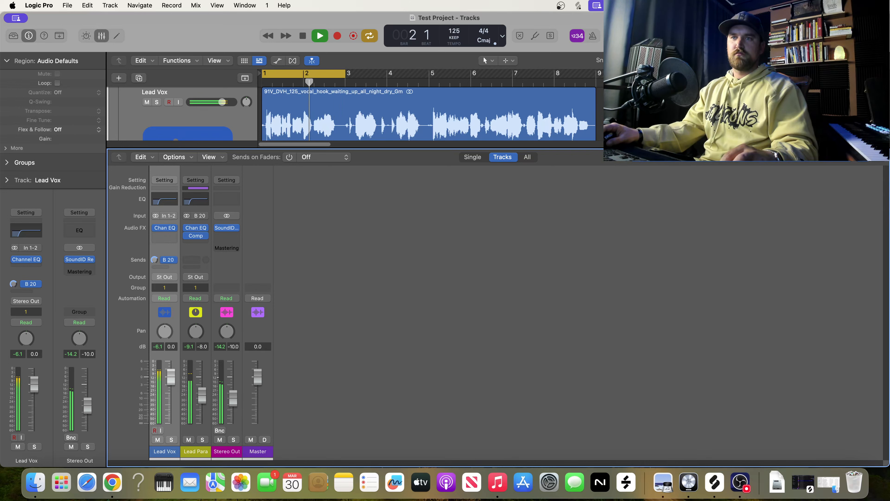
pyautogui.press('space')
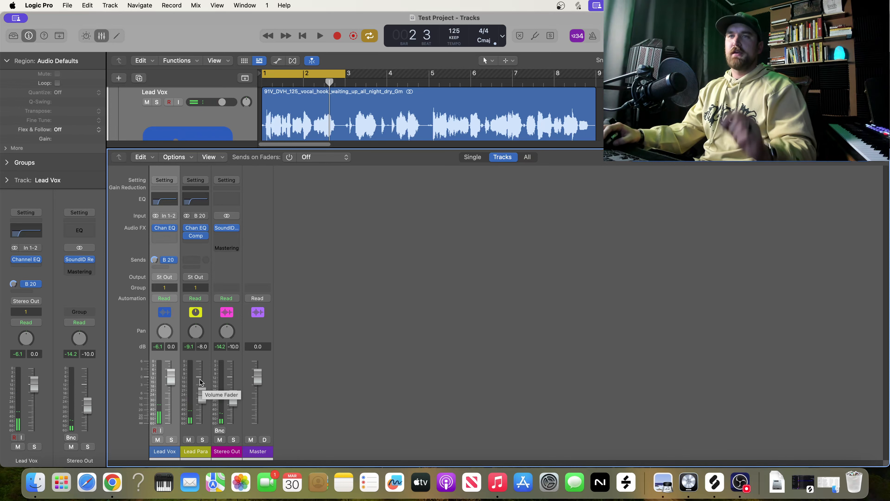
# Step: Turn on Volume and Pan linking for Group 1, close its settings, and test the linked panning from Lead Vox before recentring it
pyautogui.click(195, 287)
pyautogui.click(204, 261)
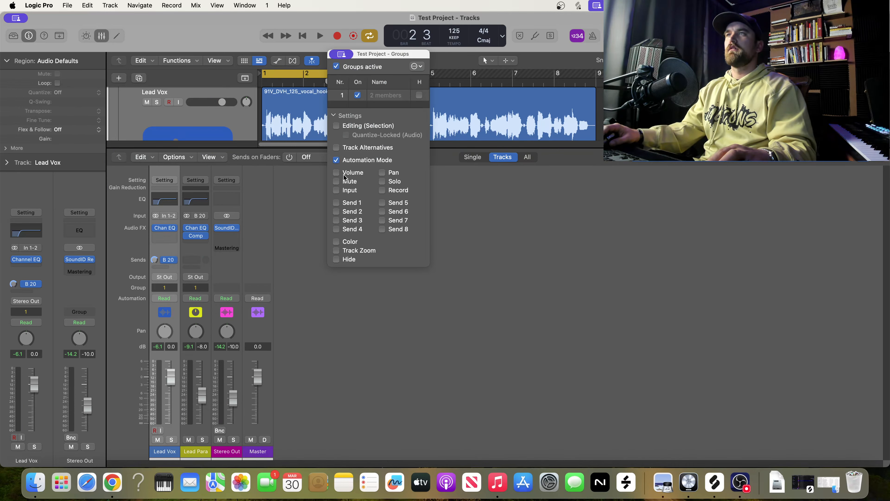
pyautogui.click(336, 173)
pyautogui.click(381, 173)
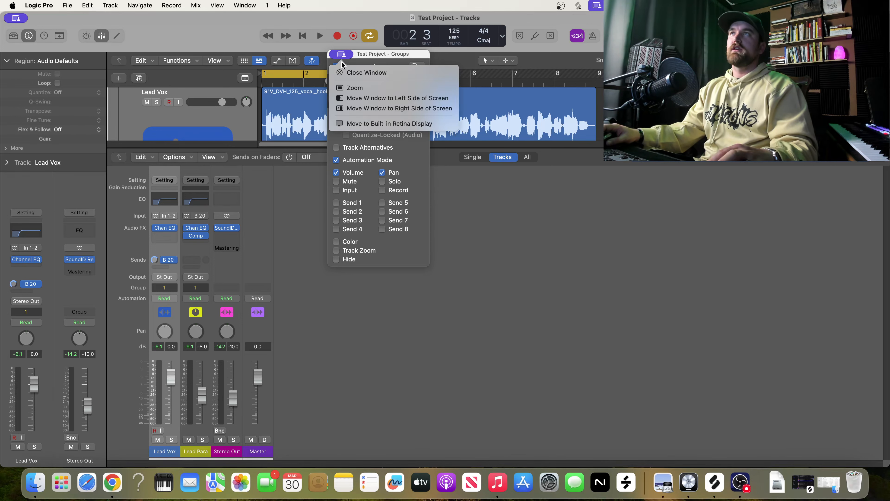
pyautogui.click(350, 72)
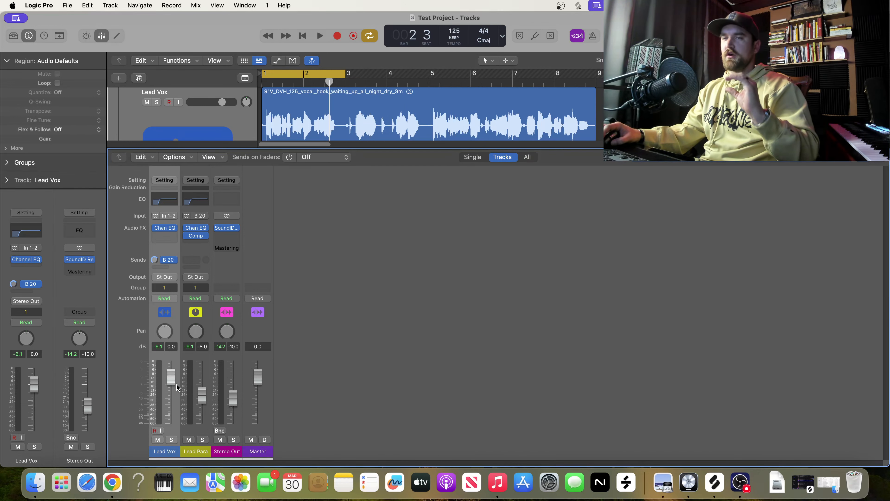
pyautogui.moveTo(168, 332); pyautogui.dragTo(168, 339)
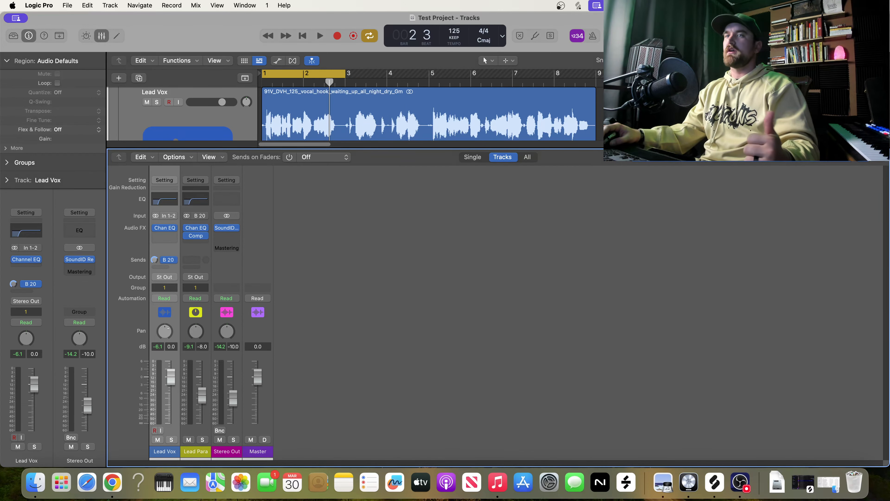
pyautogui.keyDown('alt'); pyautogui.click(168, 338); pyautogui.keyUp('alt')
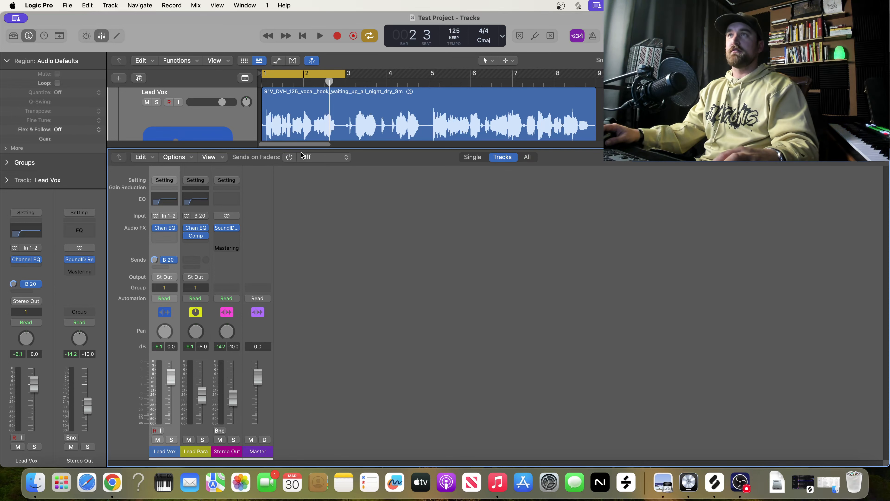
# Step: Show the Lead Vox volume automation and draw a -2.5 dB section across bars 1 to 2 and a +1.8 dB section across bars 3 to 4
pyautogui.moveTo(302, 149); pyautogui.dragTo(301, 247)
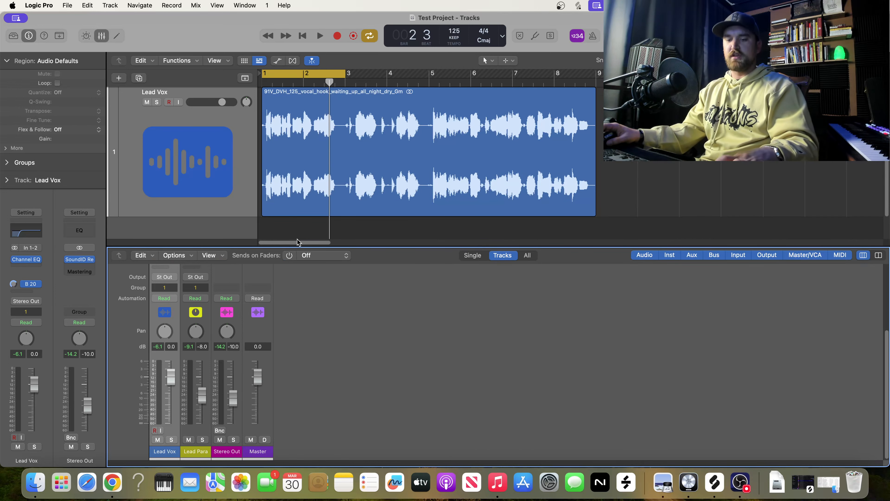
pyautogui.press('a')
pyautogui.click(273, 132)
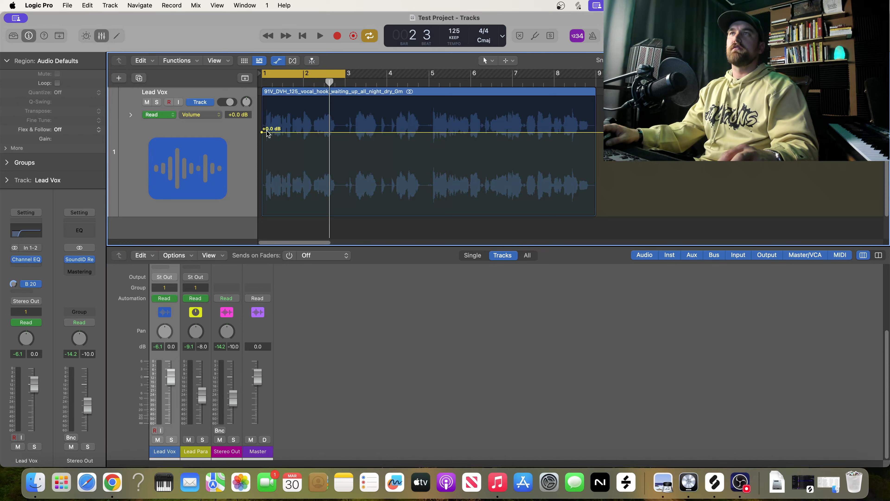
pyautogui.moveTo(267, 137)
pyautogui.mouseDown()
pyautogui.moveTo(324, 140)
pyautogui.moveTo(322, 148)
pyautogui.moveTo(402, 144)
pyautogui.moveTo(396, 134)
pyautogui.mouseUp()
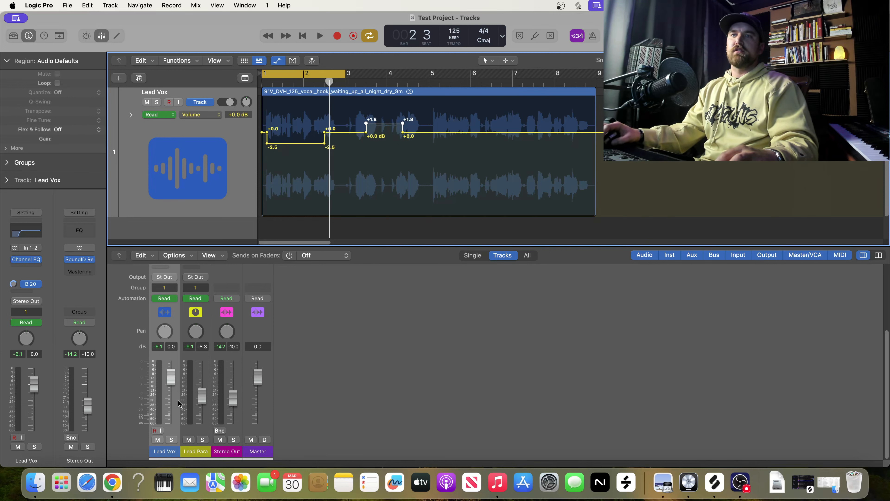
# Step: Play the loop to check how the Lead Vox and Lead Para faders respond to the volume automation
pyautogui.press('space')
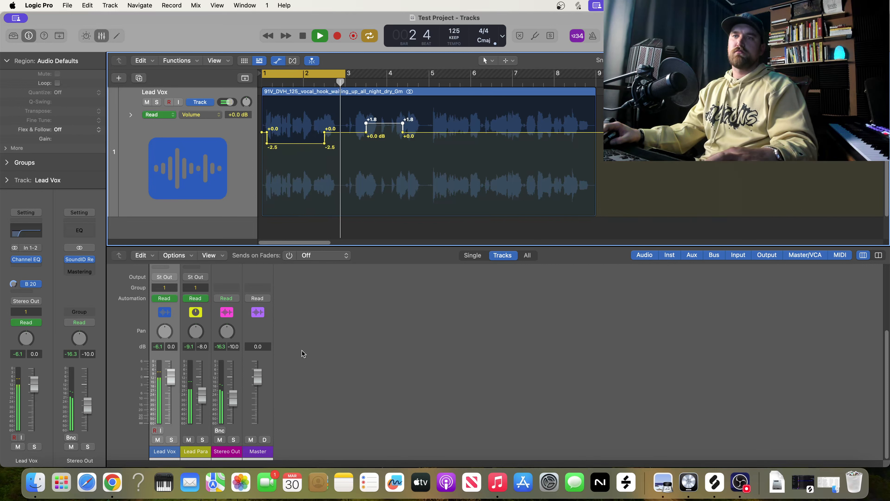
pyautogui.press('space')
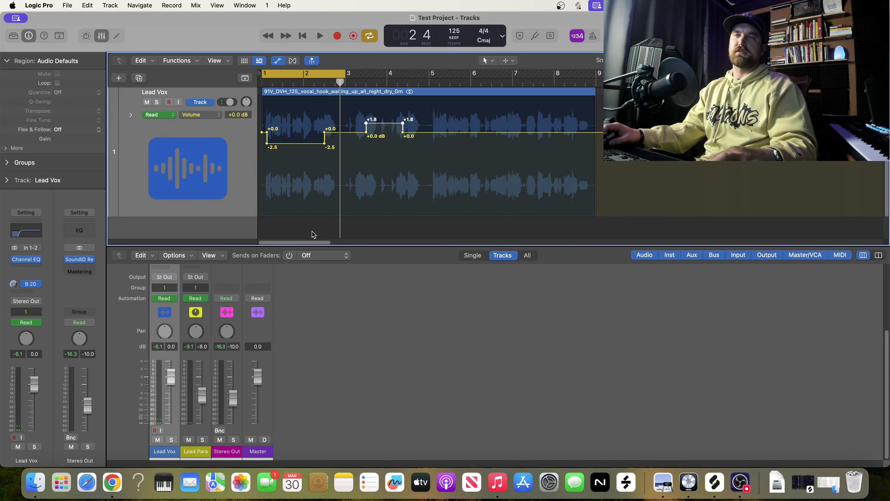
pyautogui.press('space')
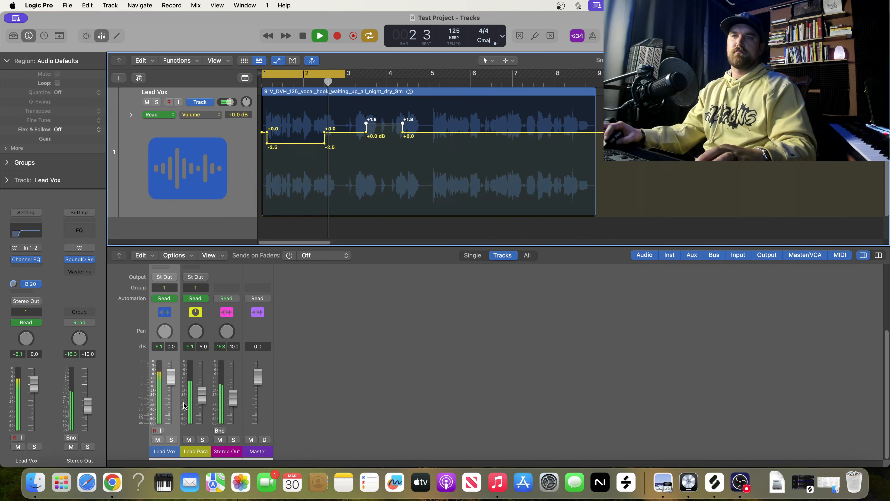
pyautogui.press('space')
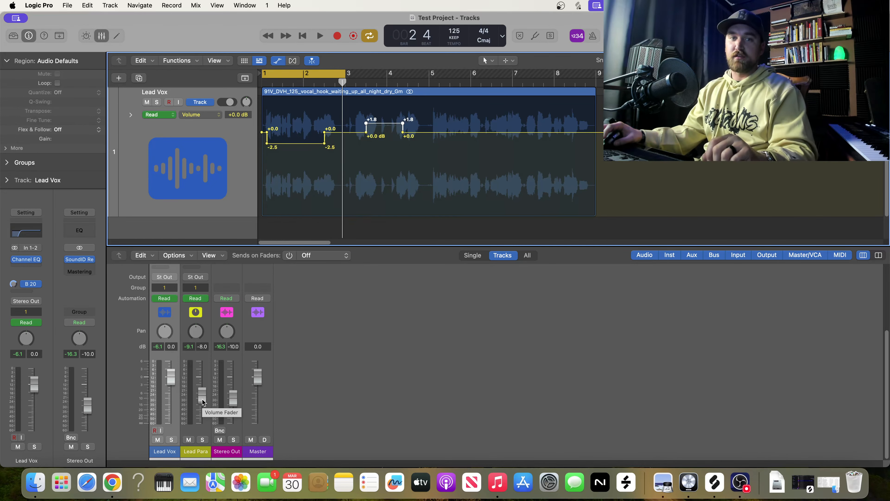
# Step: Enlarge the mixer area and review the Lead Para channel's Compressor and group assignment
pyautogui.moveTo(343, 246); pyautogui.dragTo(343, 147)
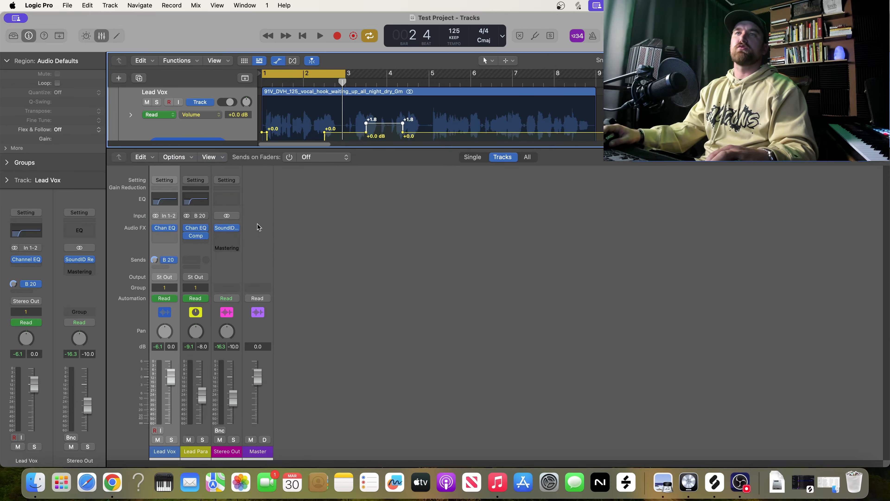
pyautogui.click(196, 236)
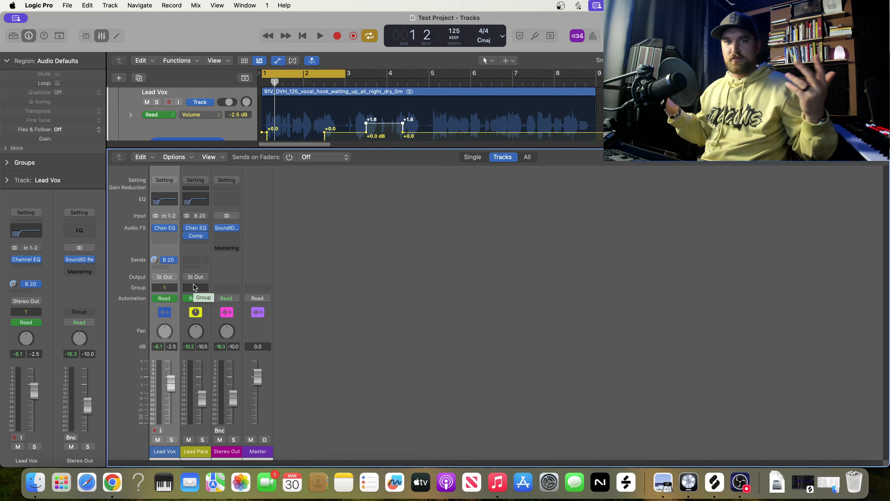
pyautogui.click(193, 287)
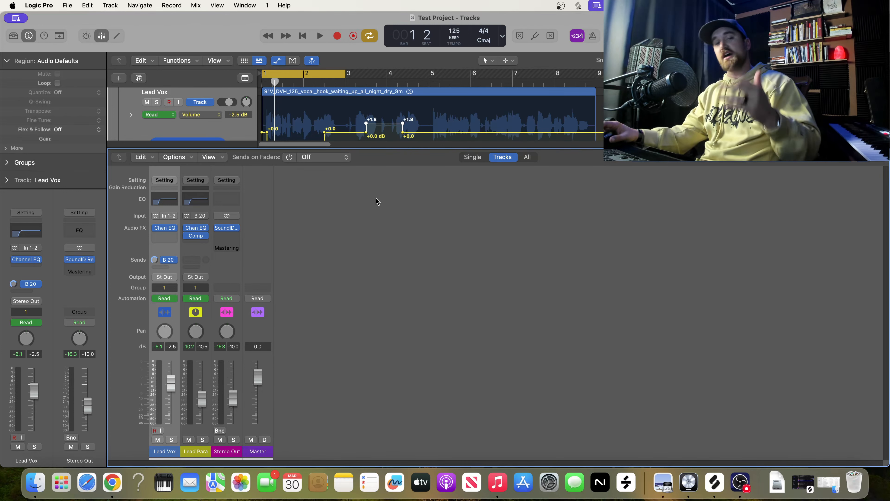